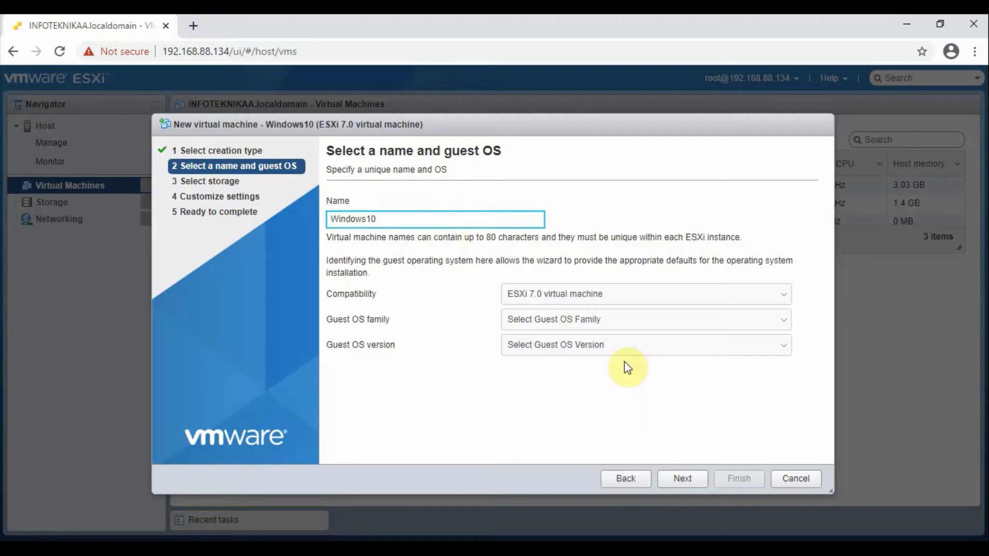
Set the guest OS to Windows, version Microsoft Windows 10 (64-bit), and choose datastore DS2 for the virtual machine
{"action": "left_click", "coordinate": [596, 319]}
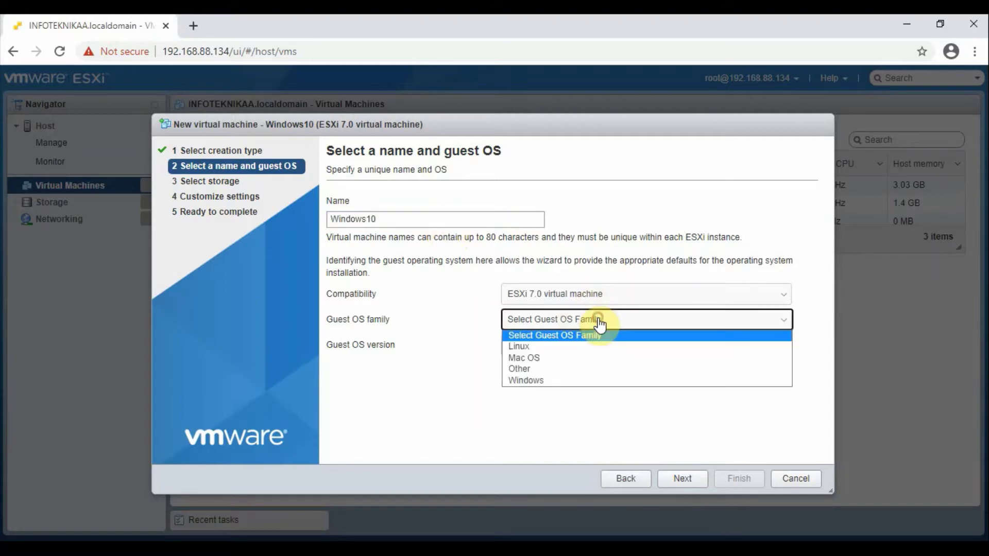
{"action": "left_click", "coordinate": [530, 380]}
{"action": "left_click", "coordinate": [537, 346]}
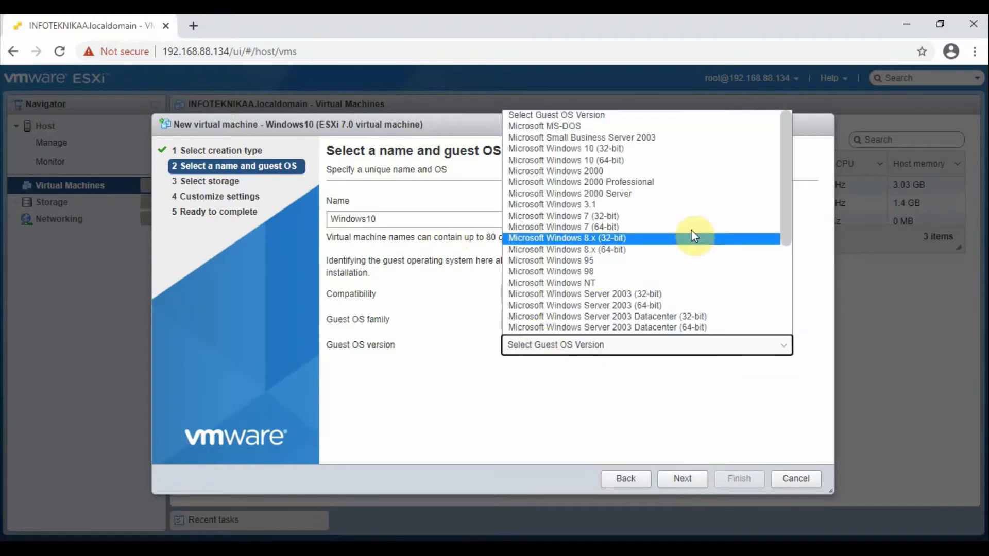
{"action": "left_click", "coordinate": [637, 161]}
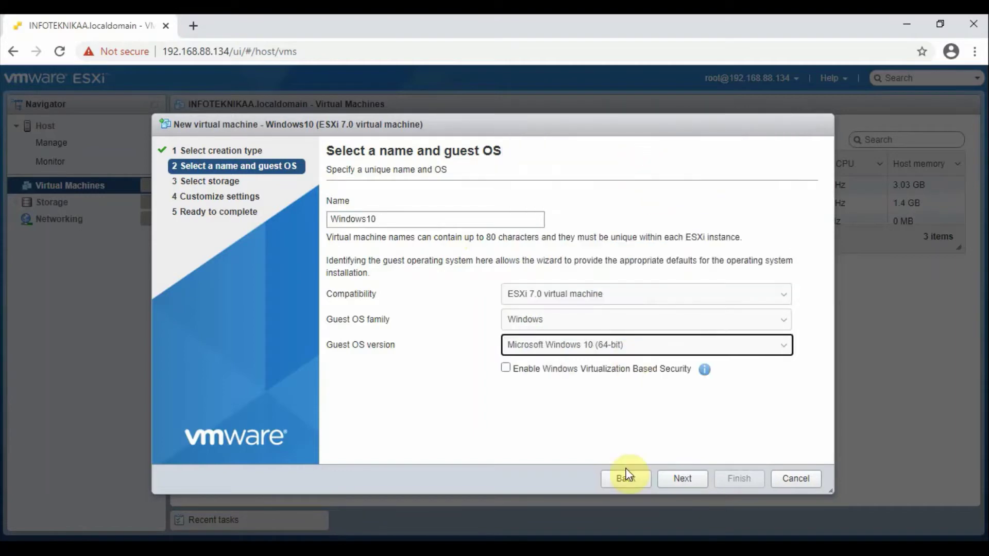
{"action": "left_click", "coordinate": [679, 478]}
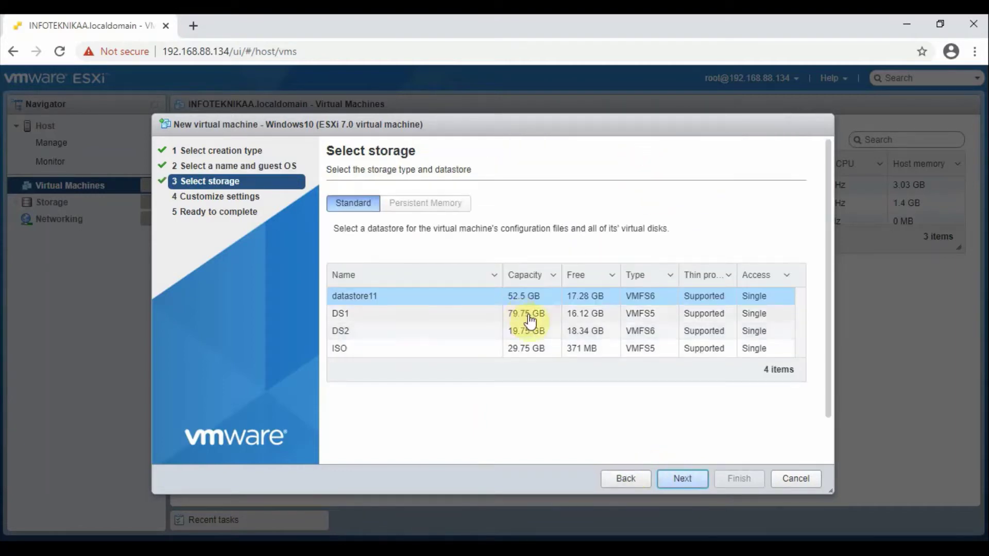
{"action": "left_click", "coordinate": [407, 337]}
{"action": "left_click", "coordinate": [679, 479]}
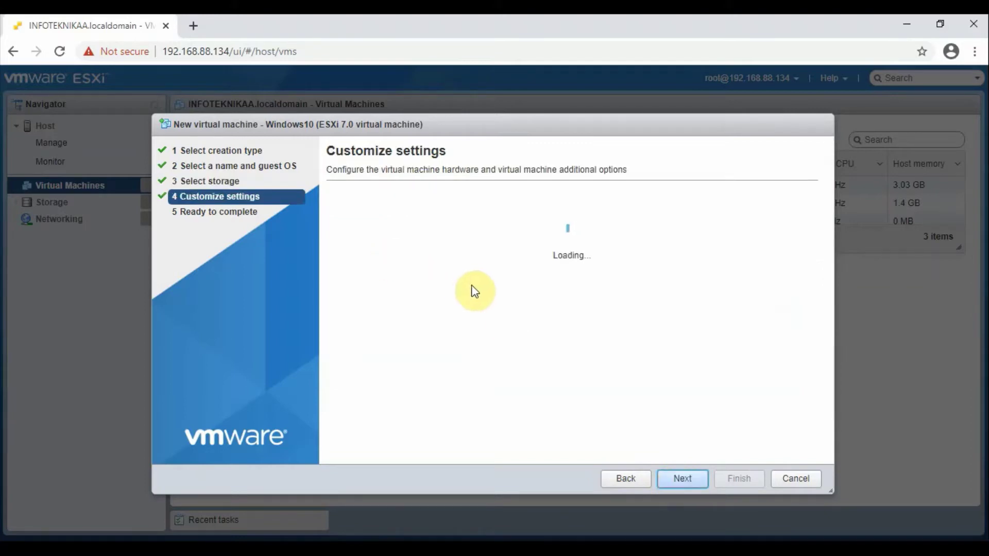
Set hard disk 1 to 15 GB and the virtual machine's memory to 2096 MB
{"action": "double_click", "coordinate": [526, 312]}
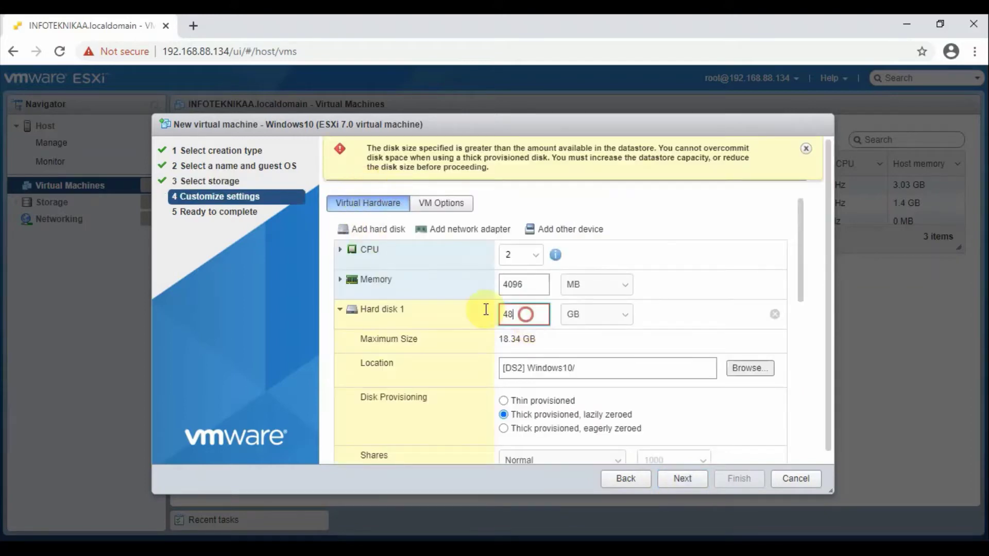
{"action": "type", "text": "15"}
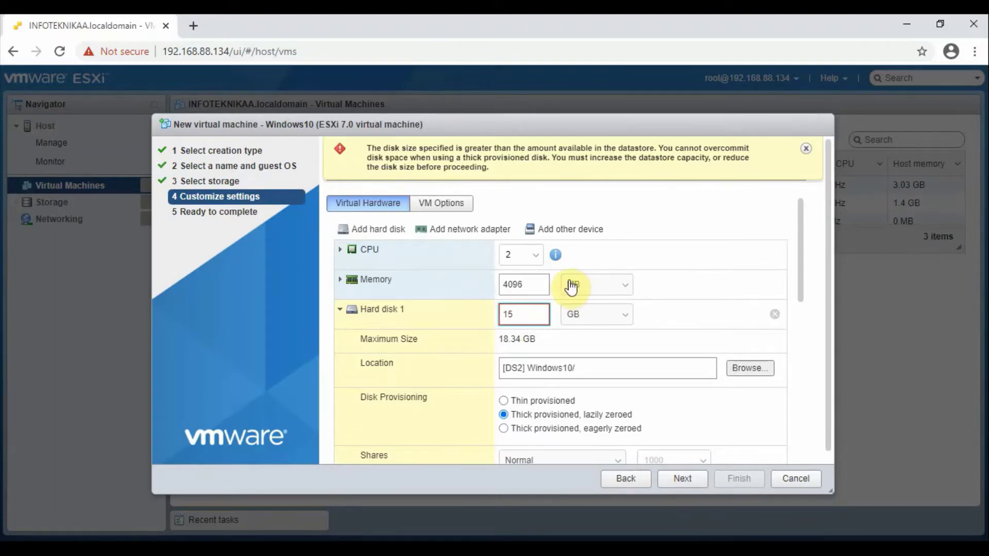
{"action": "left_click", "coordinate": [510, 286]}
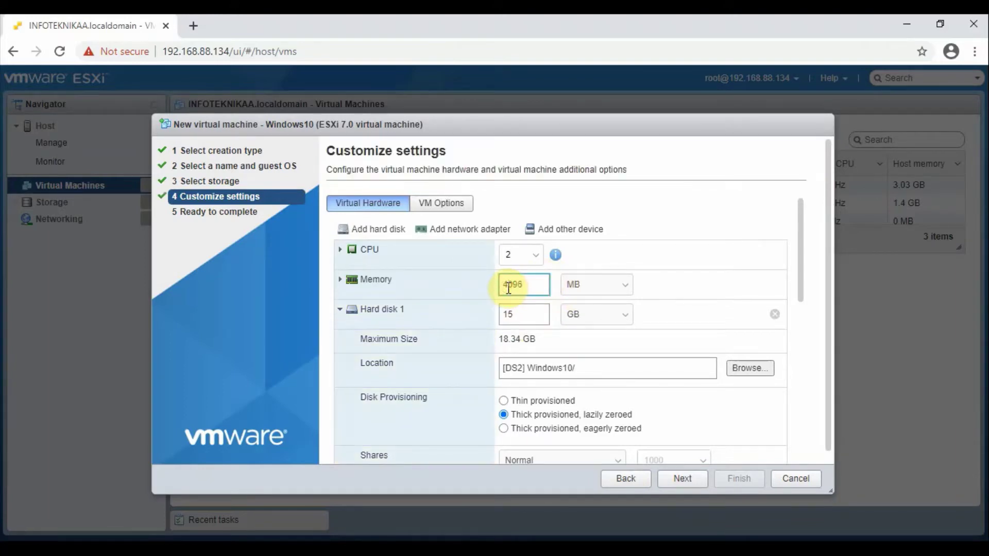
{"action": "key", "text": "BackSpace"}
{"action": "type", "text": "2"}
Choose the number of CPUs and set hard disk 1 to thin provisioned
{"action": "left_click", "coordinate": [528, 255]}
{"action": "left_click", "coordinate": [517, 275]}
{"action": "left_click_drag", "start_coordinate": [800, 253], "coordinate": [795, 290]}
{"action": "left_click", "coordinate": [504, 307]}
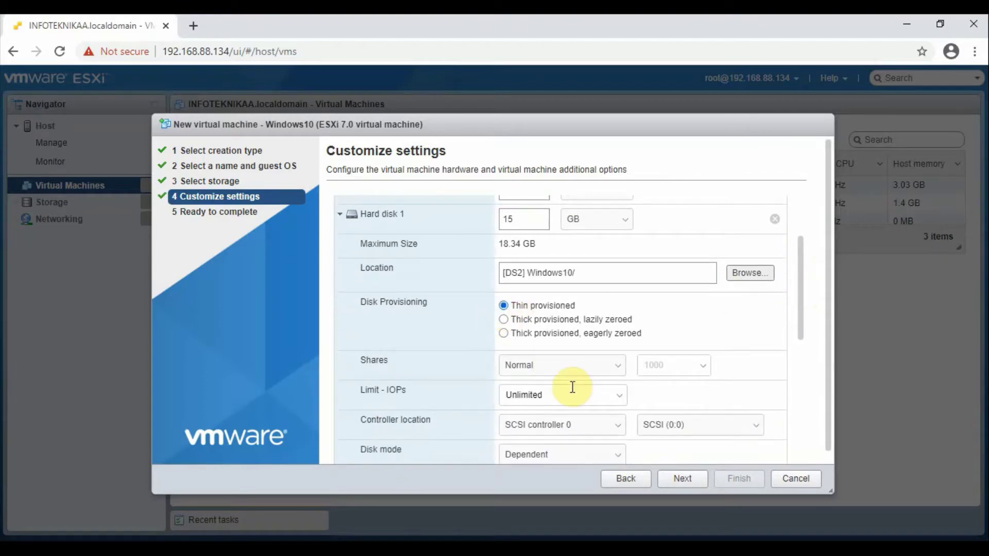
Attach Windows 10 Pro x64.iso from the iSO folder on datastore11 to CD/DVD Drive 1 as a datastore ISO file
{"action": "left_click_drag", "start_coordinate": [800, 283], "coordinate": [799, 345]}
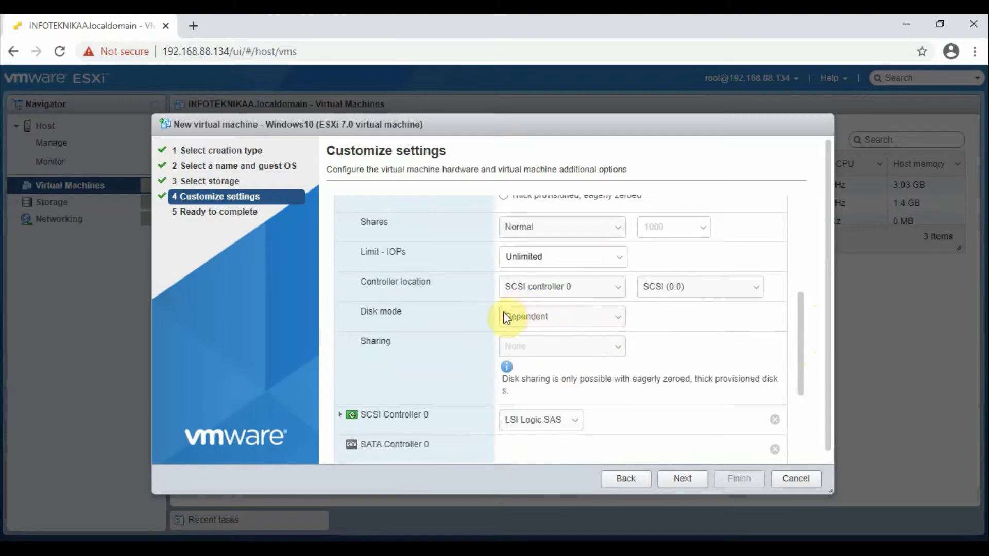
{"action": "left_click_drag", "start_coordinate": [802, 322], "coordinate": [795, 258]}
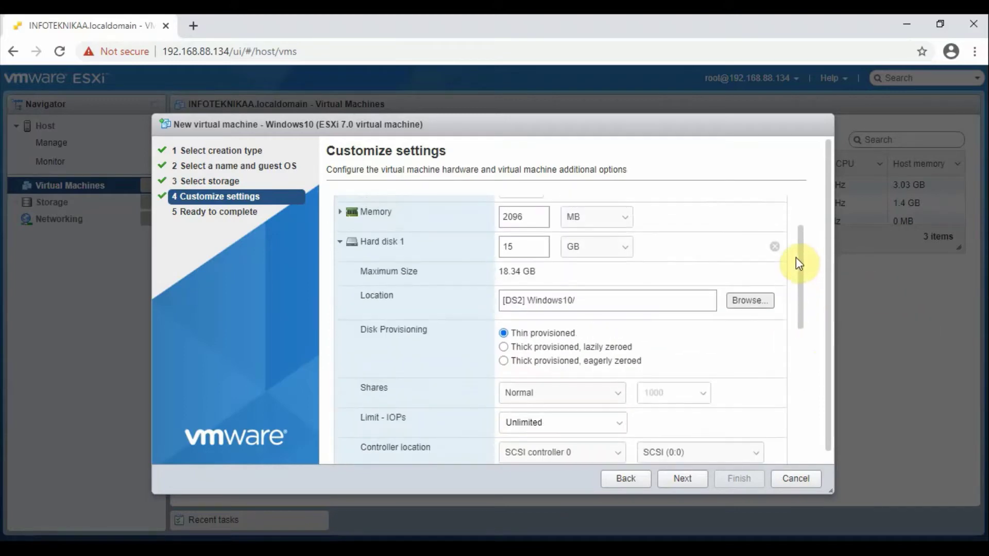
{"action": "left_click", "coordinate": [342, 241]}
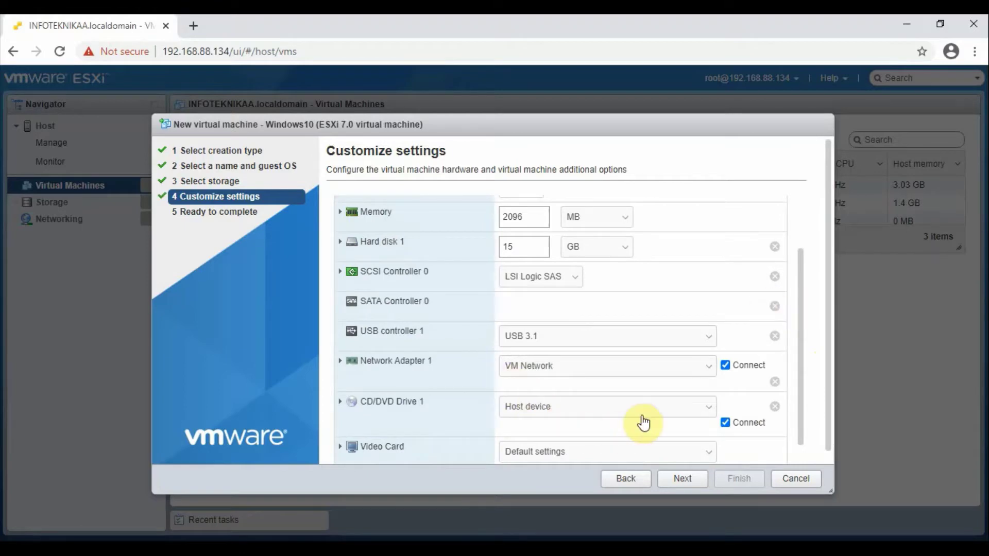
{"action": "left_click", "coordinate": [704, 412]}
{"action": "left_click", "coordinate": [570, 435]}
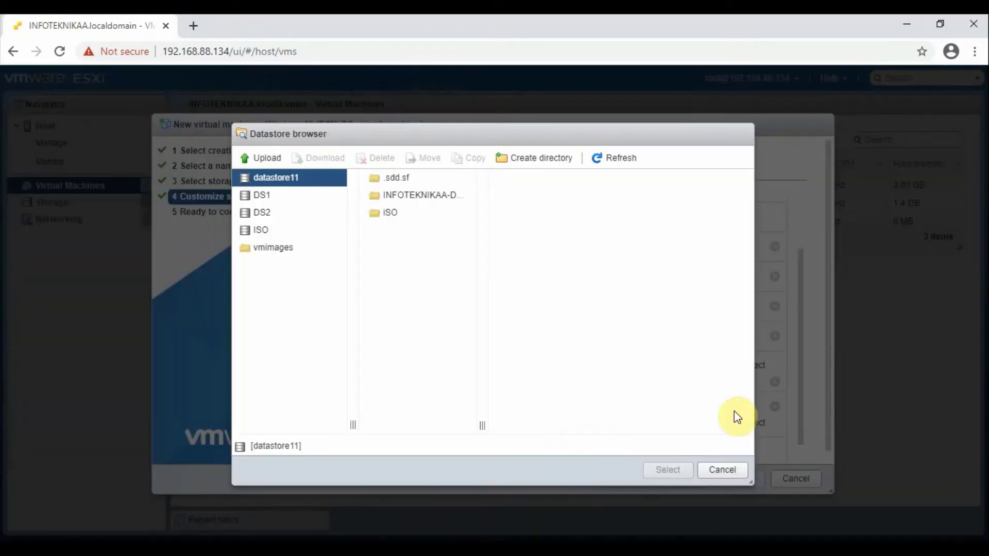
{"action": "left_click", "coordinate": [391, 214]}
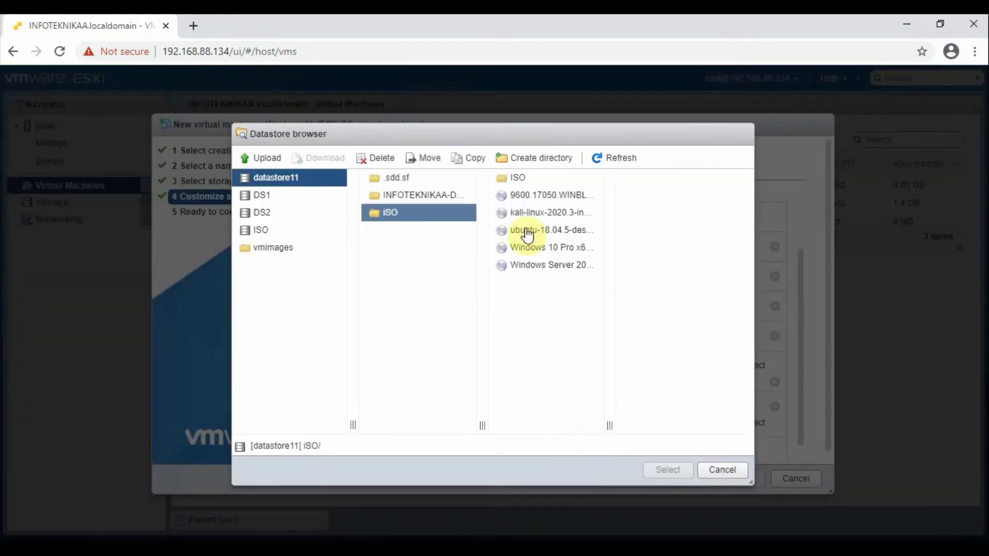
{"action": "left_click", "coordinate": [560, 256]}
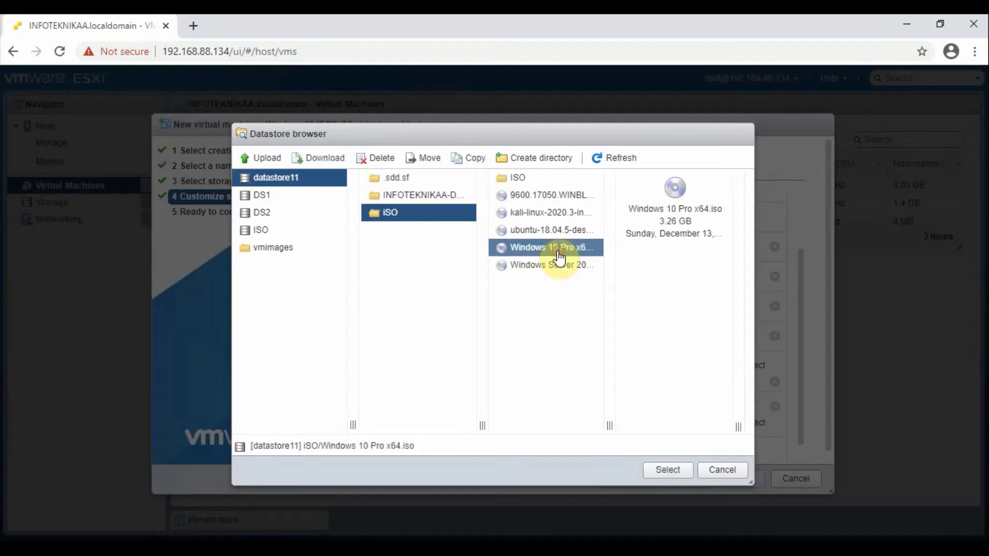
{"action": "left_click", "coordinate": [685, 476]}
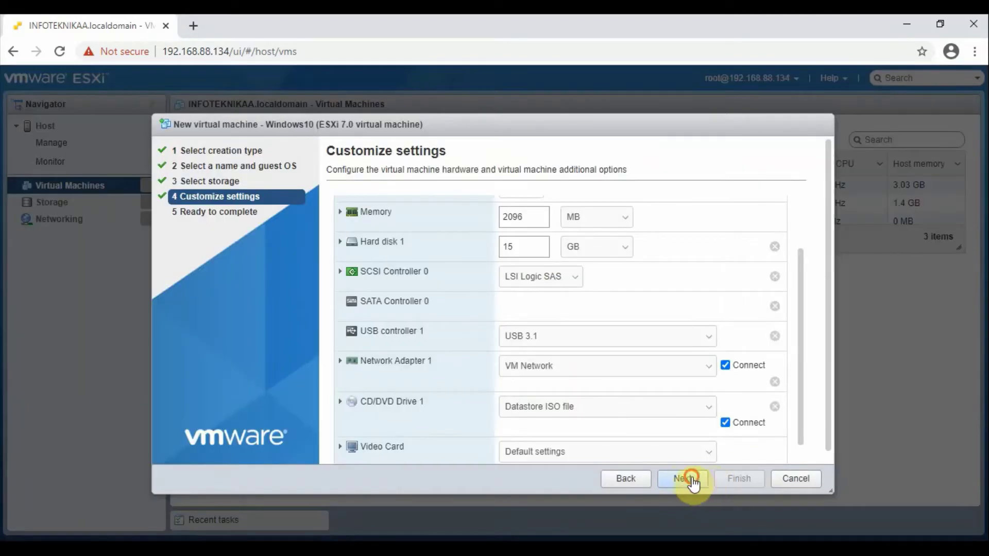
Finish creating the Windows10 virtual machine and power it on with its console open
{"action": "left_click", "coordinate": [685, 479]}
{"action": "left_click", "coordinate": [750, 478]}
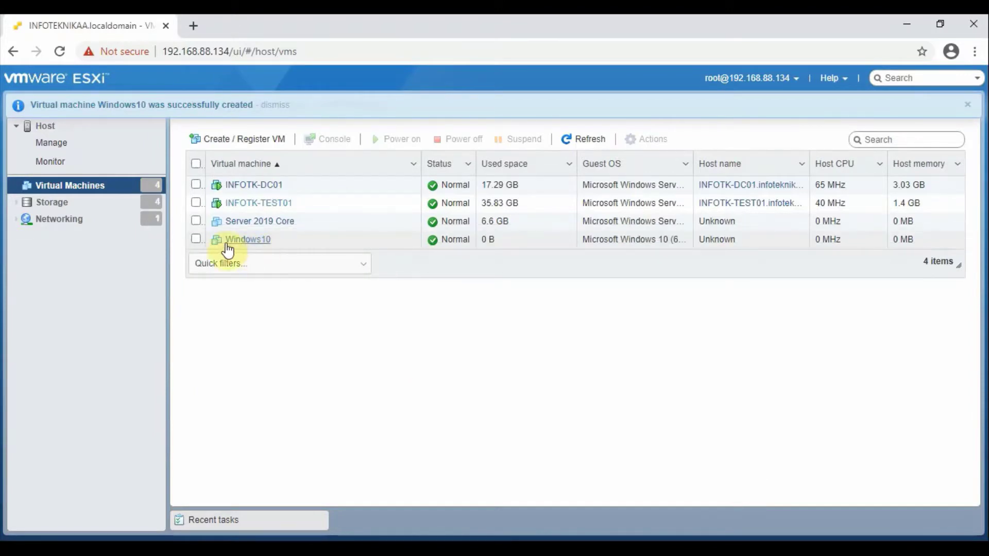
{"action": "left_click", "coordinate": [196, 239]}
{"action": "left_click", "coordinate": [403, 140]}
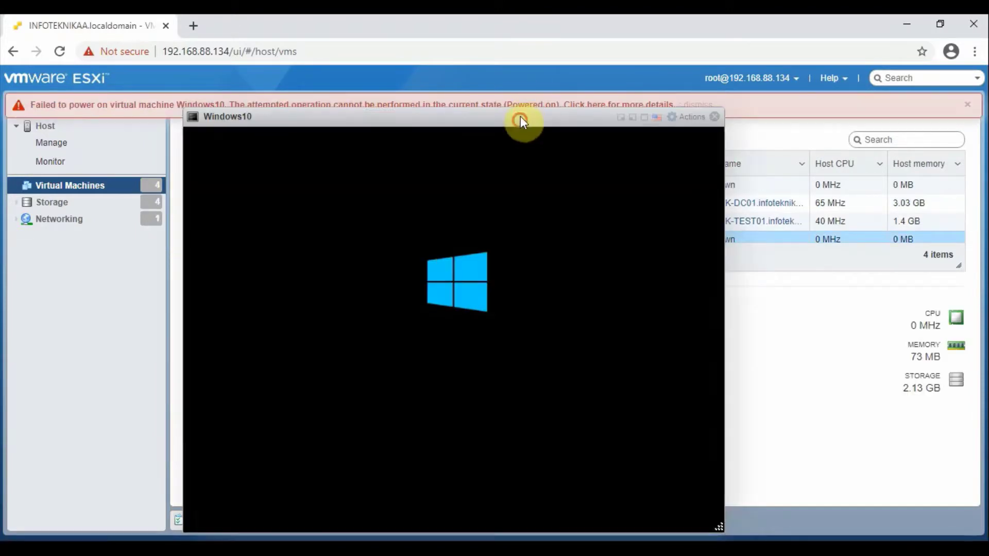
{"action": "left_click", "coordinate": [967, 105]}
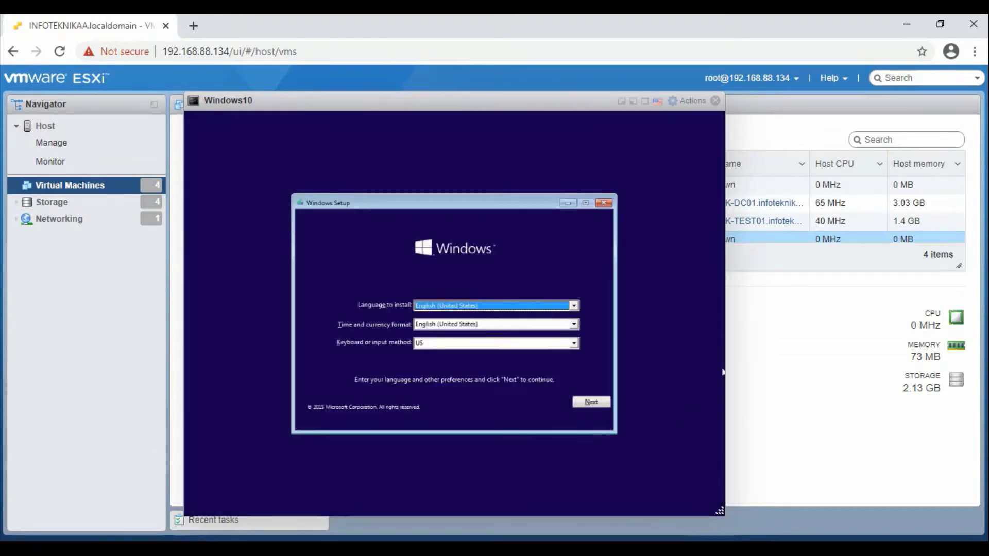
Try to run Windows Setup with the default language settings, accepting the license terms and choosing the custom installation
{"action": "left_click", "coordinate": [584, 404]}
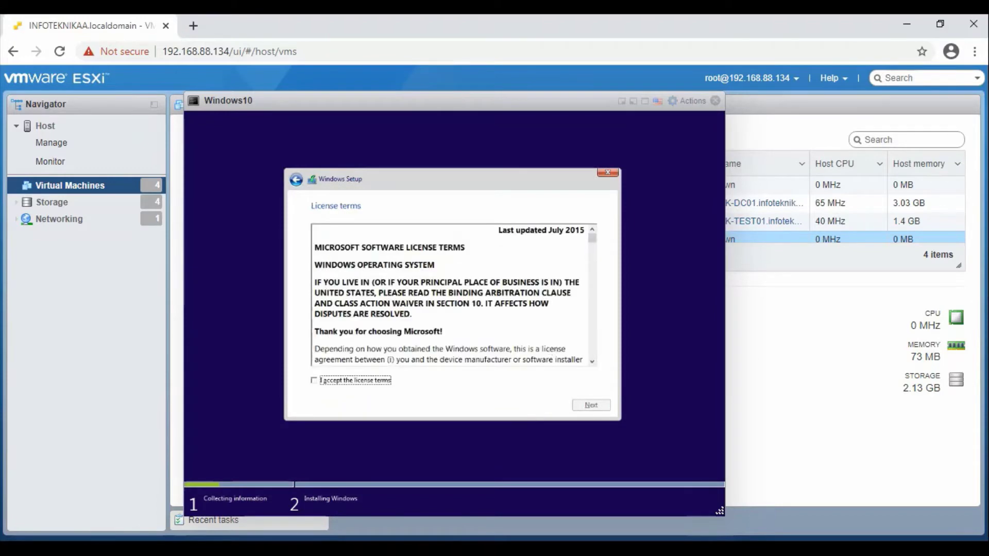
{"action": "left_click", "coordinate": [361, 382]}
{"action": "left_click", "coordinate": [586, 408]}
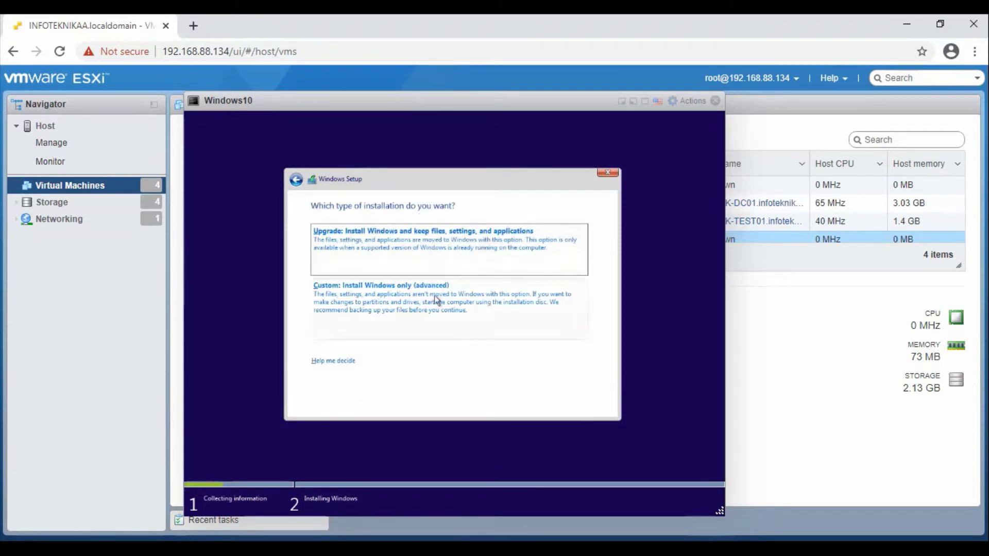
{"action": "left_click", "coordinate": [515, 335]}
{"action": "left_click", "coordinate": [586, 404]}
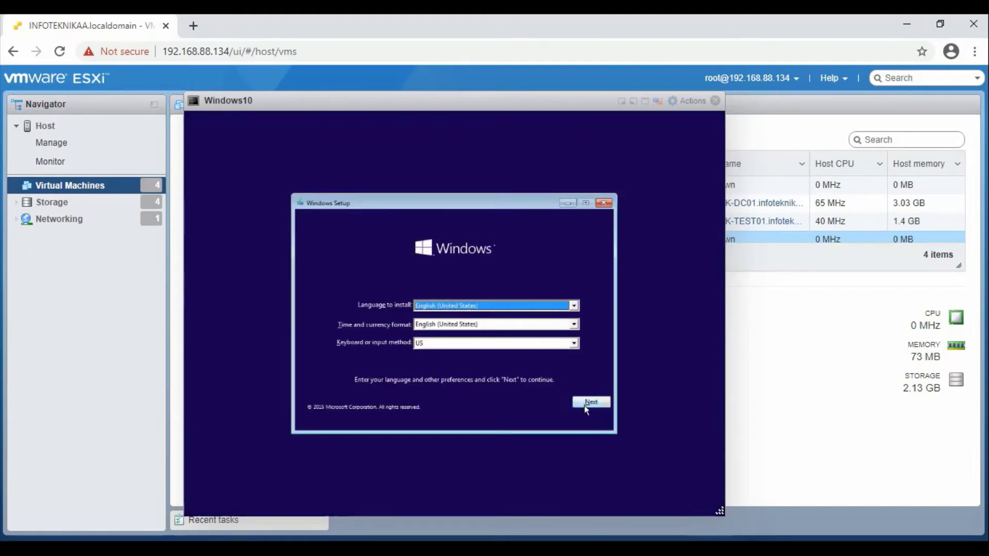
Try again to install Windows on Drive 0 Unallocated Space as a custom installation, without a product key
{"action": "left_click", "coordinate": [584, 406]}
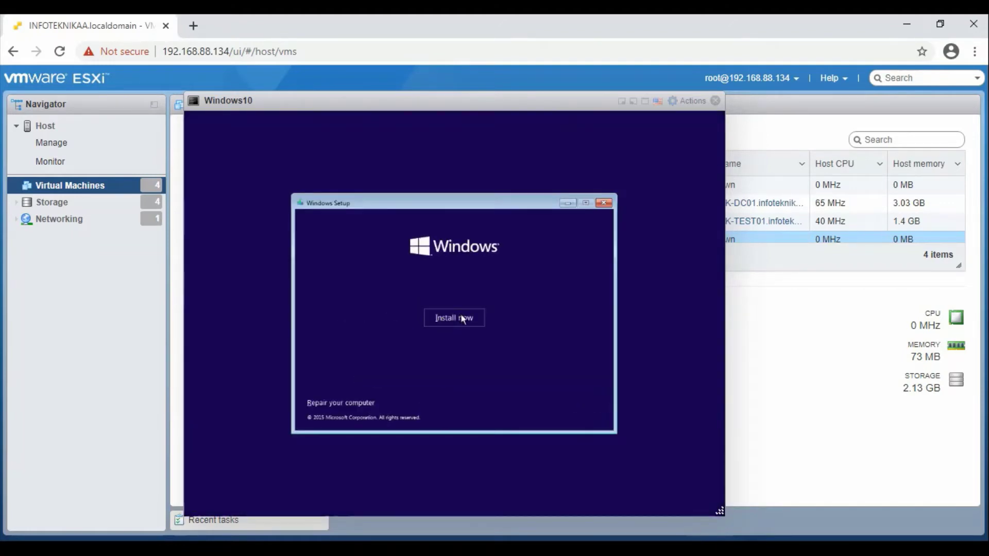
{"action": "left_click", "coordinate": [462, 316]}
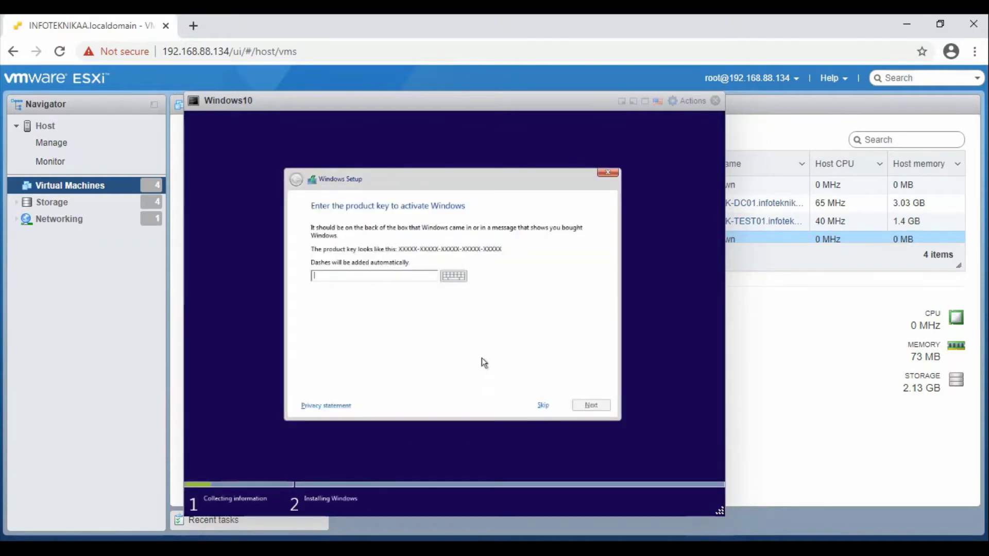
{"action": "left_click", "coordinate": [543, 405]}
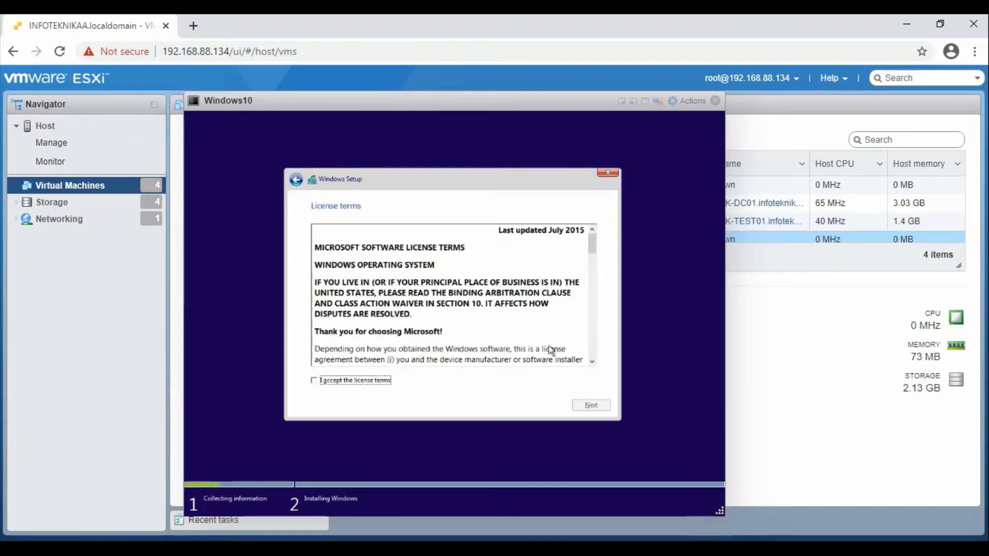
{"action": "left_click", "coordinate": [362, 384]}
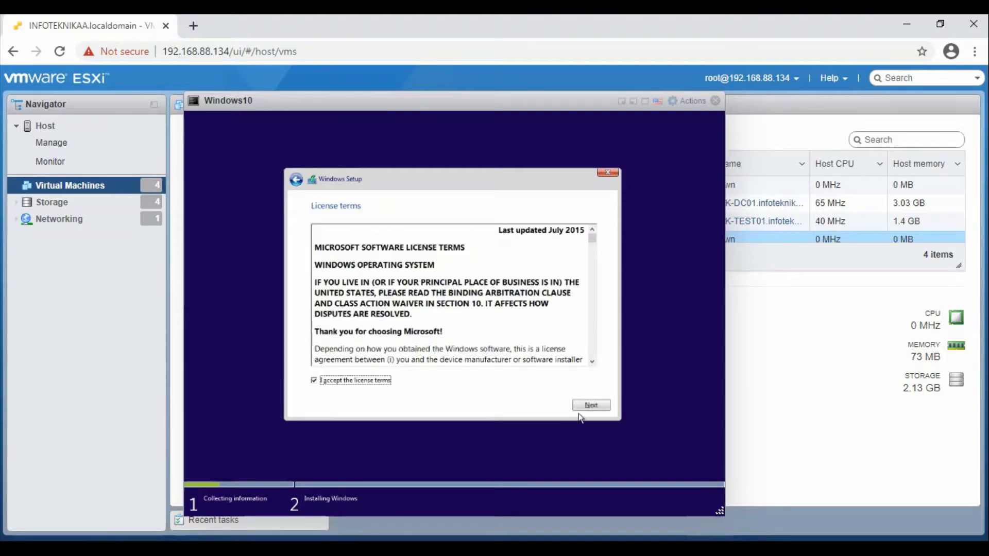
{"action": "left_click", "coordinate": [590, 405]}
{"action": "left_click", "coordinate": [435, 296]}
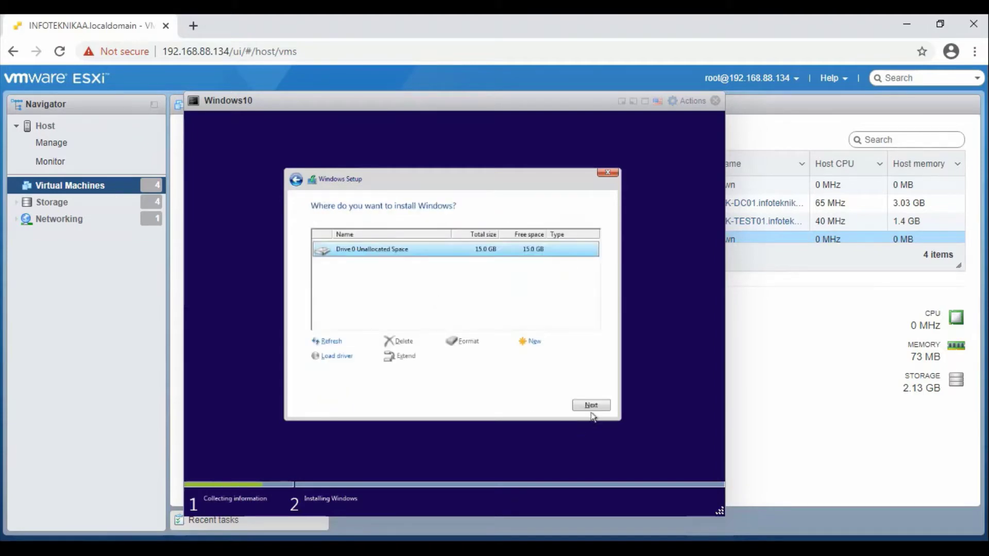
{"action": "left_click", "coordinate": [589, 405]}
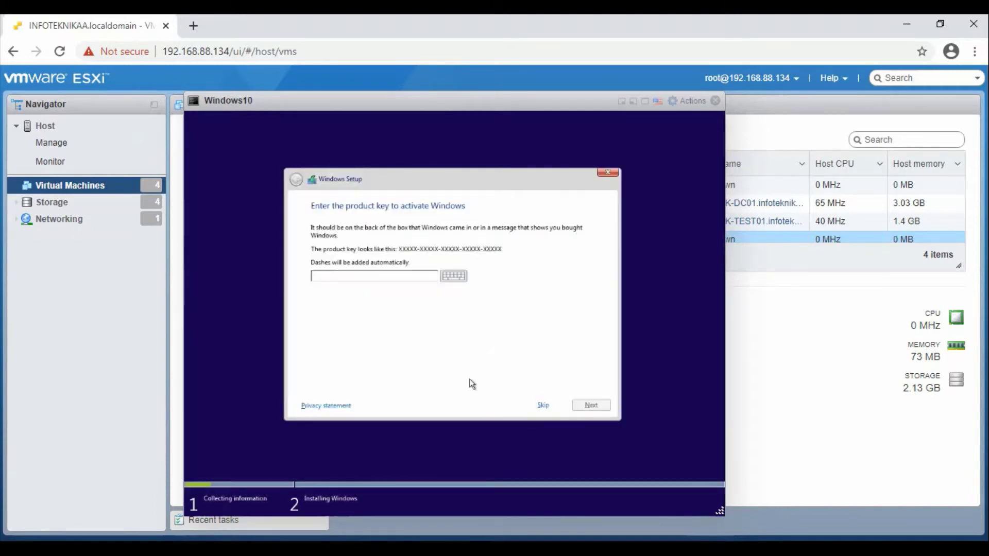
Skip the product key, accept the license terms and start the custom installation of Windows on the virtual disk
{"action": "left_click", "coordinate": [541, 407]}
{"action": "left_click", "coordinate": [313, 381]}
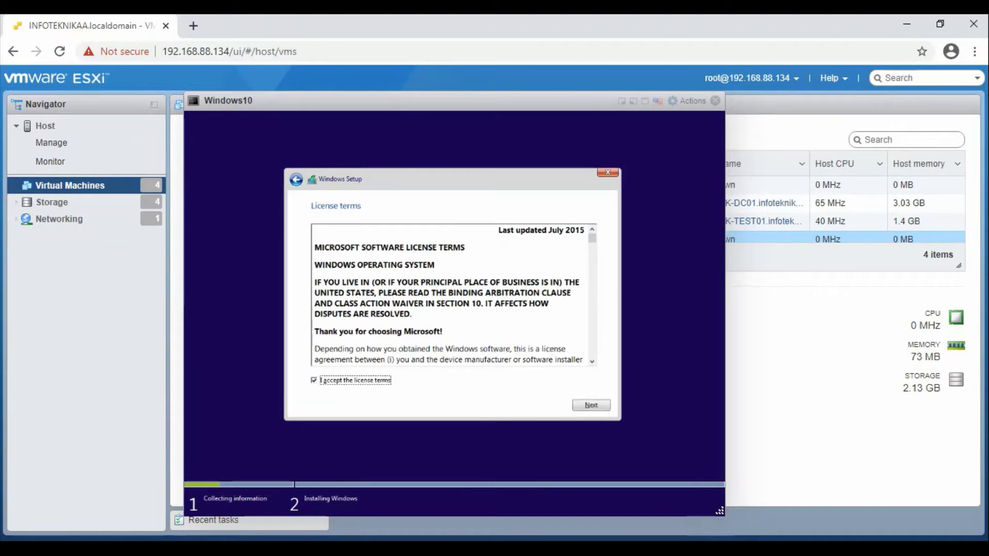
{"action": "left_click", "coordinate": [592, 406]}
{"action": "left_click", "coordinate": [436, 299]}
{"action": "left_click", "coordinate": [591, 406]}
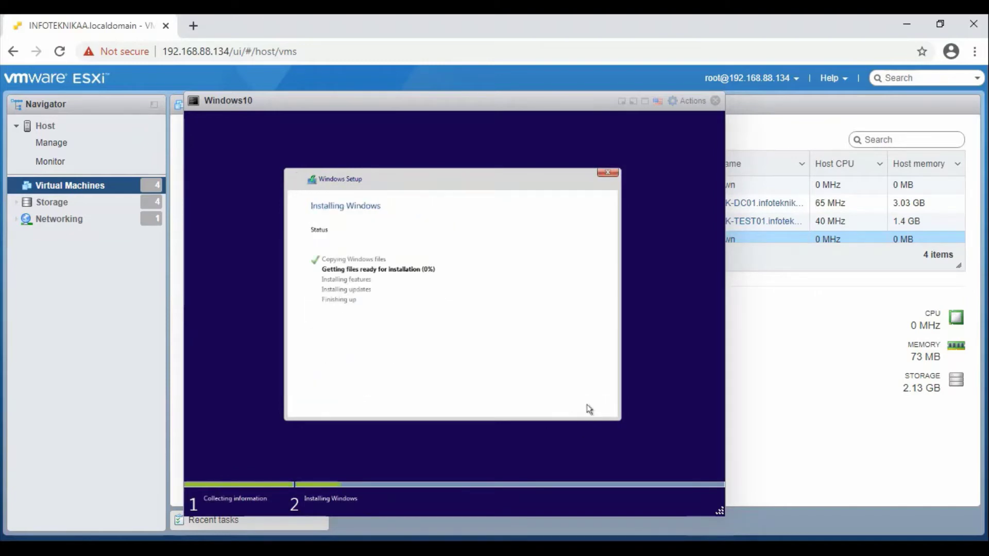